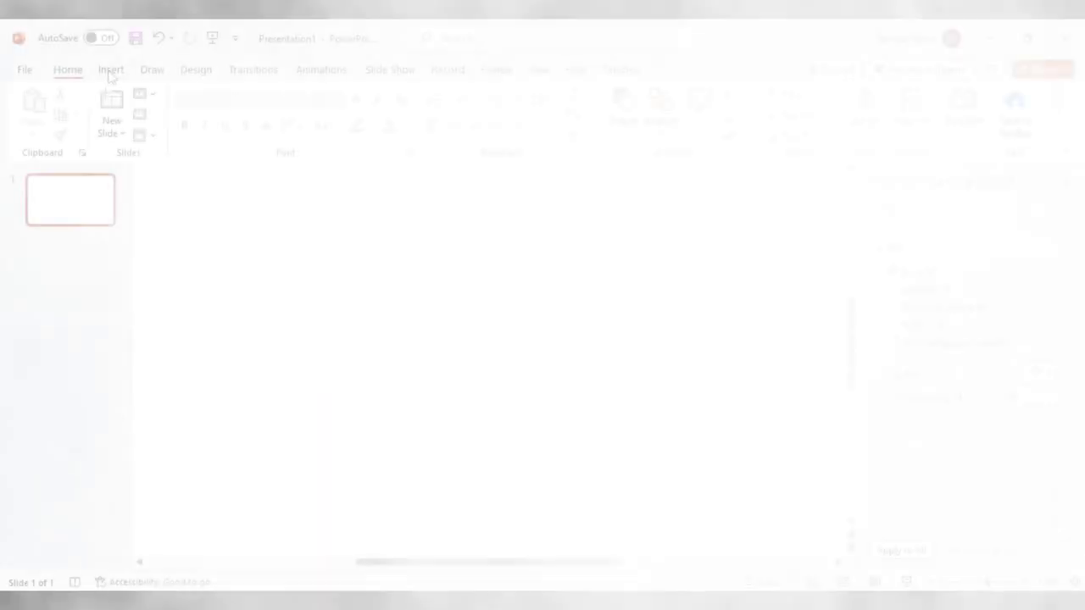
Switch to the Insert ribbon tab on the blank slide
{"action": "left_click", "coordinate": [110, 71]}
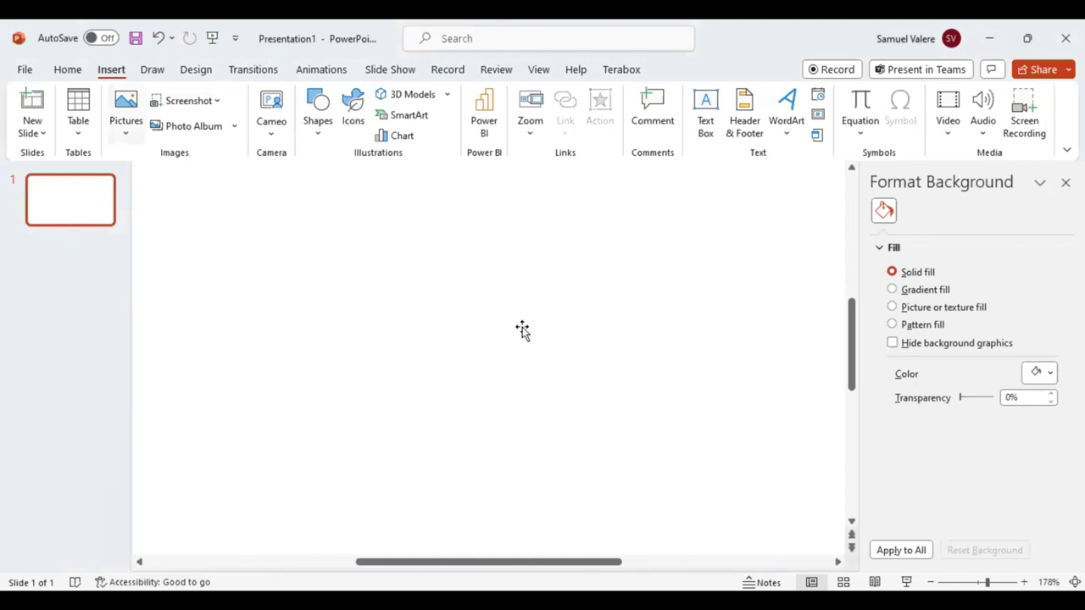
Paste the snake V logo, dismiss Designer, and set its picture transparency to 73%
{"action": "key", "text": "ctrl+v"}
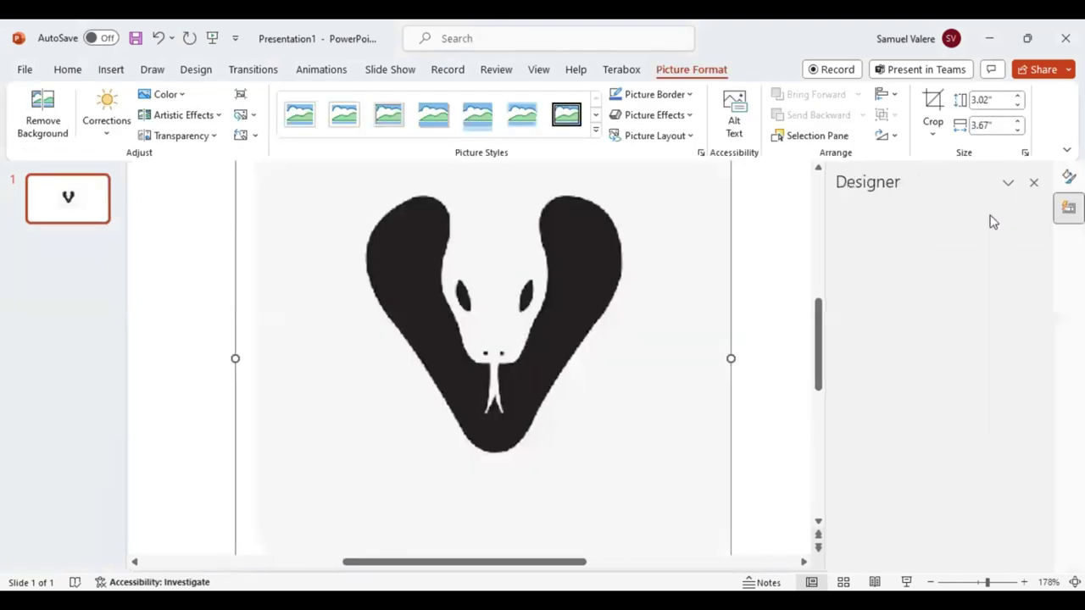
{"action": "left_click", "coordinate": [1034, 185]}
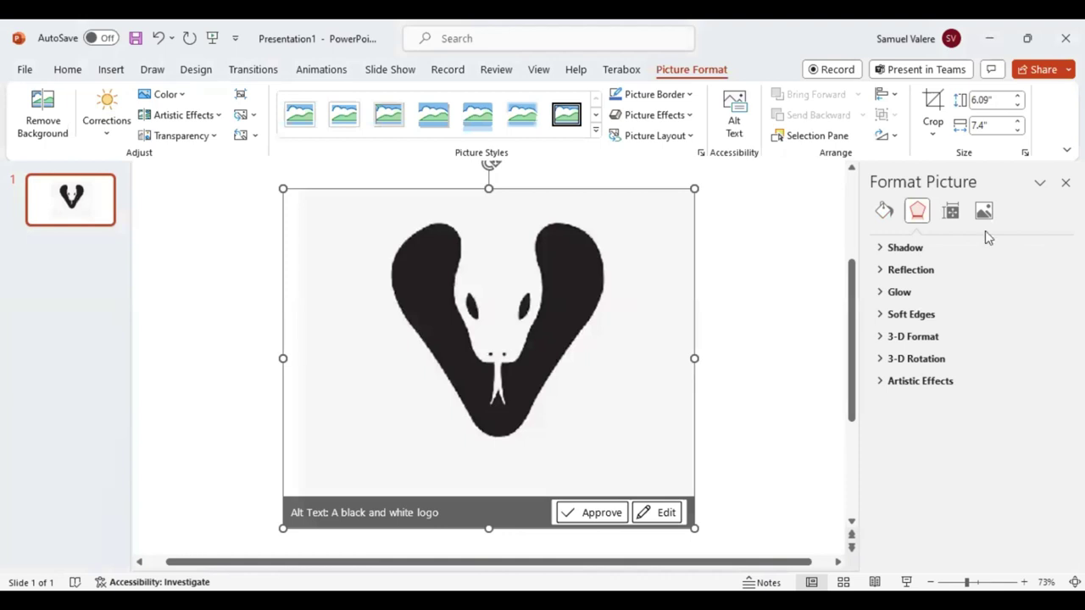
{"action": "left_click", "coordinate": [984, 212]}
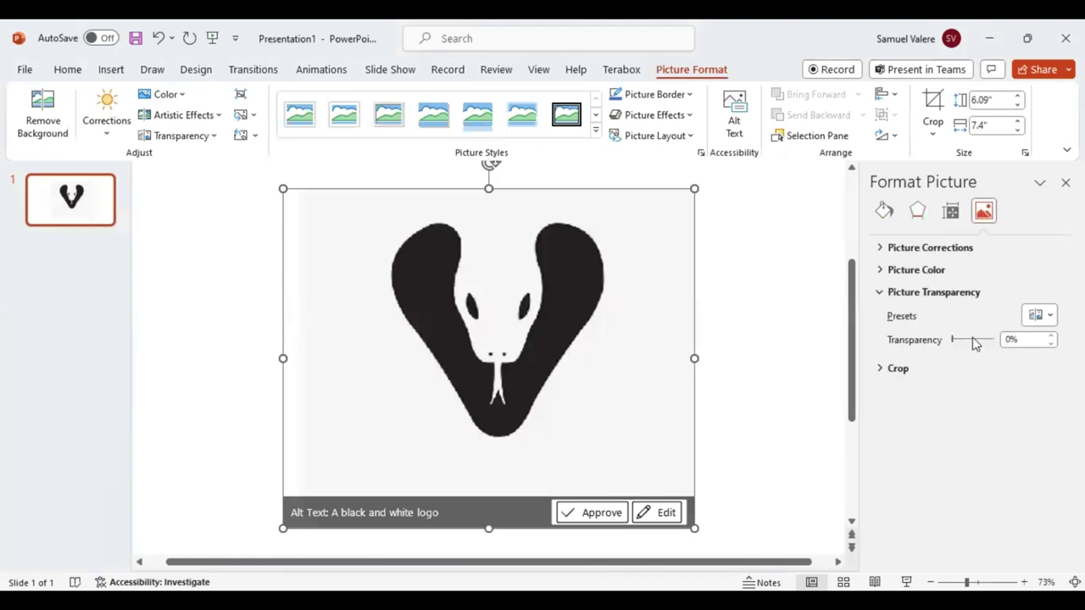
{"action": "left_click_drag", "start_coordinate": [975, 342], "coordinate": [983, 341]}
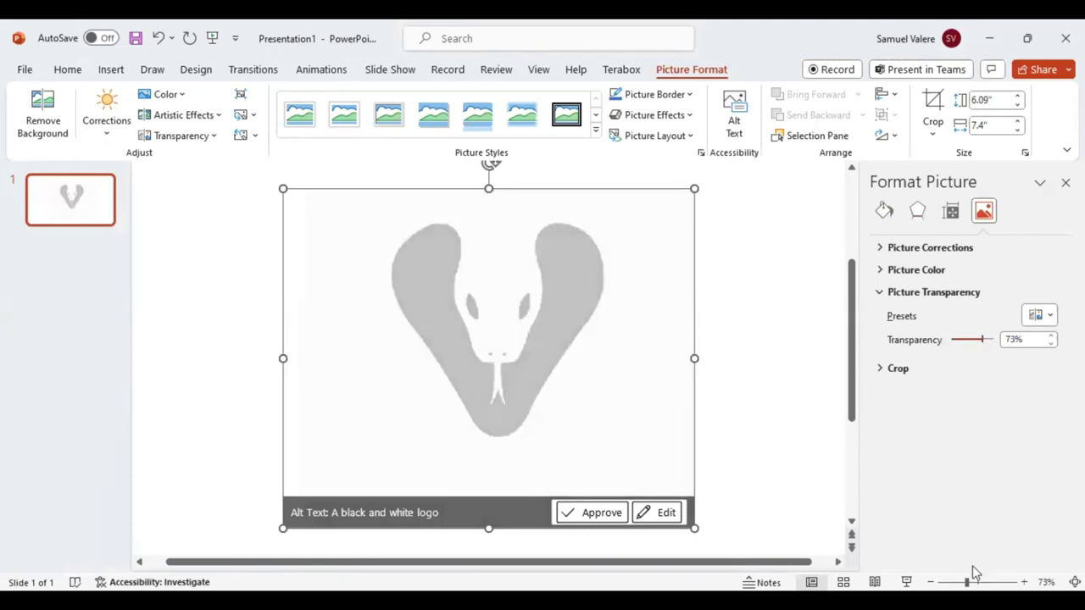
{"action": "left_click_drag", "start_coordinate": [974, 573], "coordinate": [981, 574]}
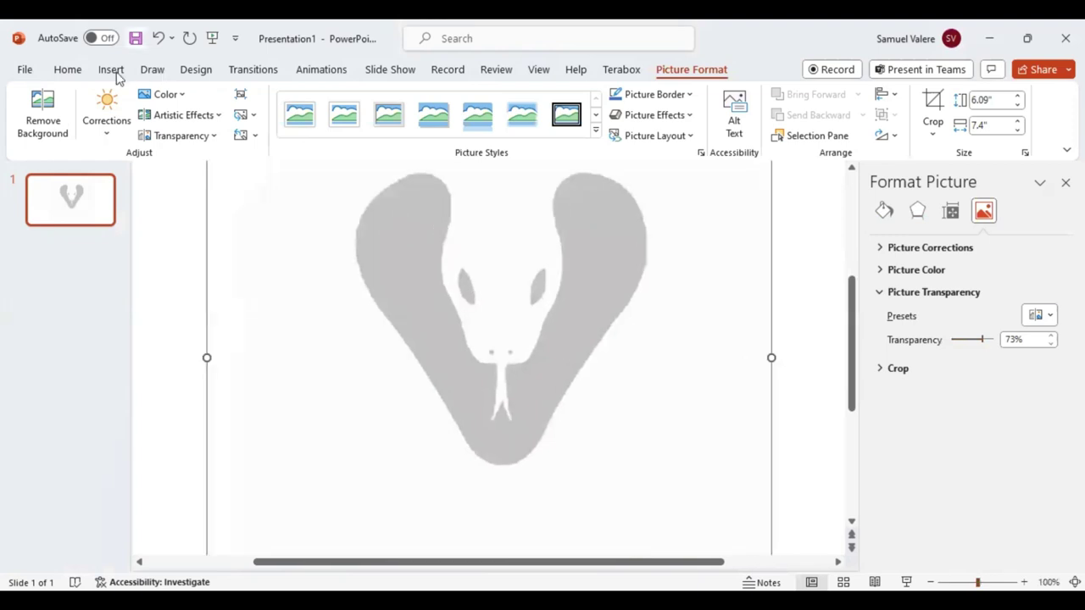
Pick the Freeform: Shape tool from Insert > Shapes and start tracing at the logo's left edge
{"action": "left_click", "coordinate": [113, 71]}
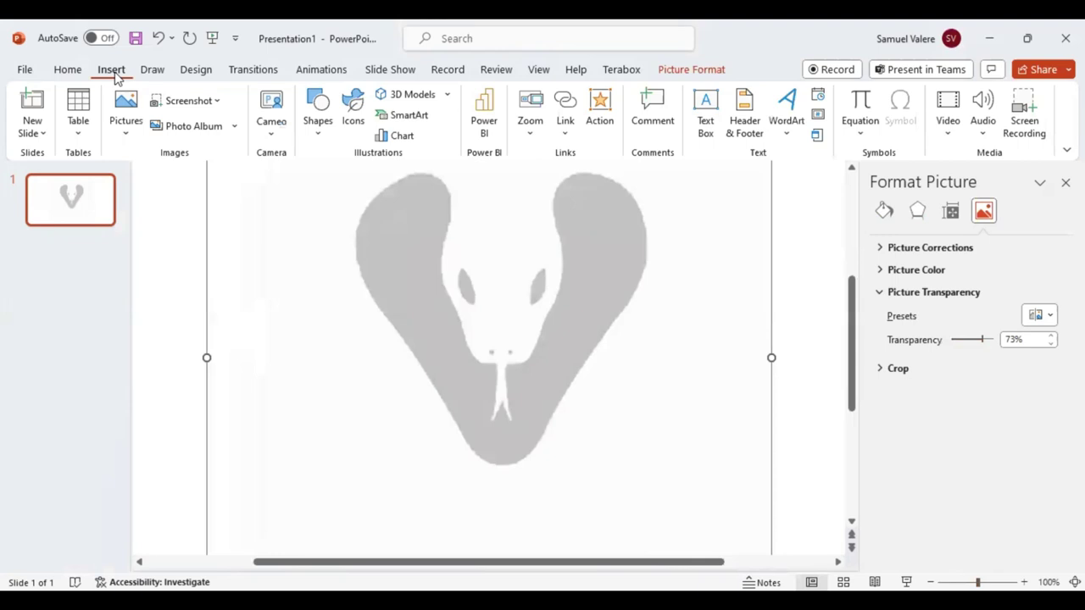
{"action": "left_click", "coordinate": [318, 134]}
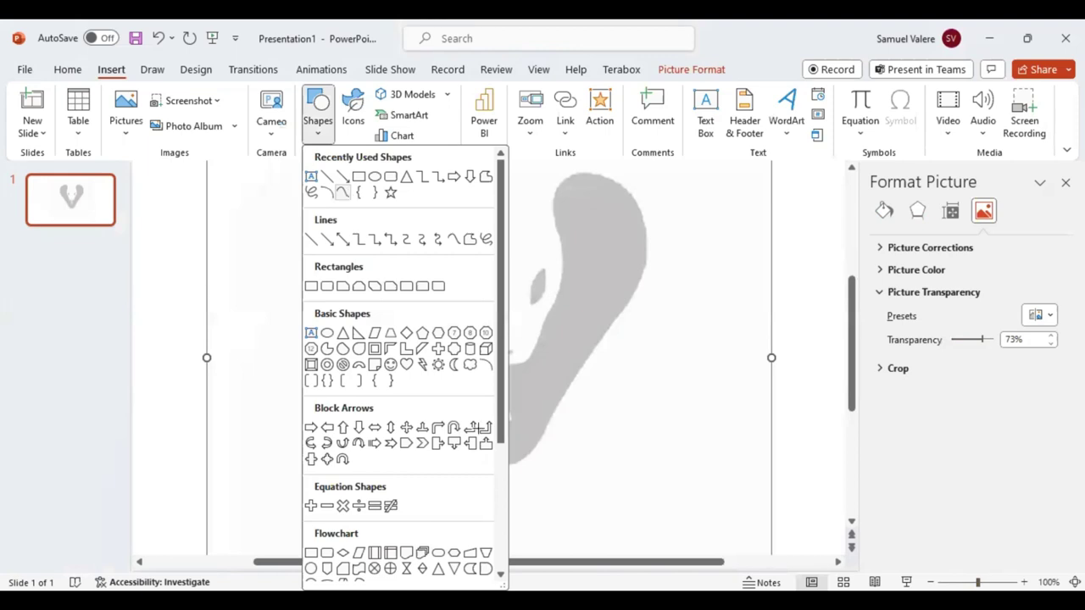
{"action": "left_click", "coordinate": [474, 426]}
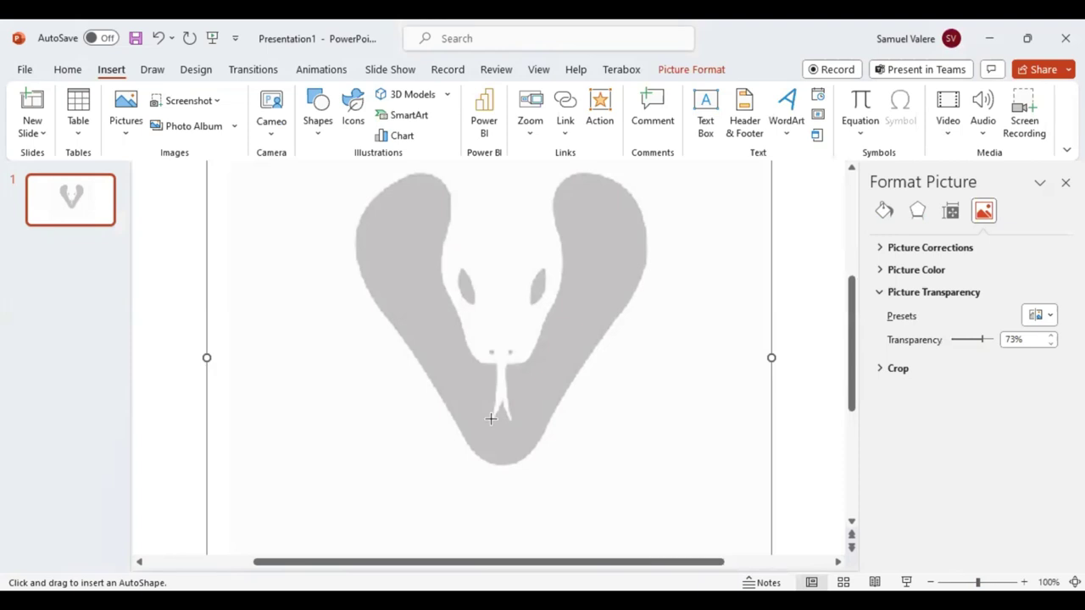
{"action": "left_click_drag", "start_coordinate": [491, 418], "coordinate": [495, 394]}
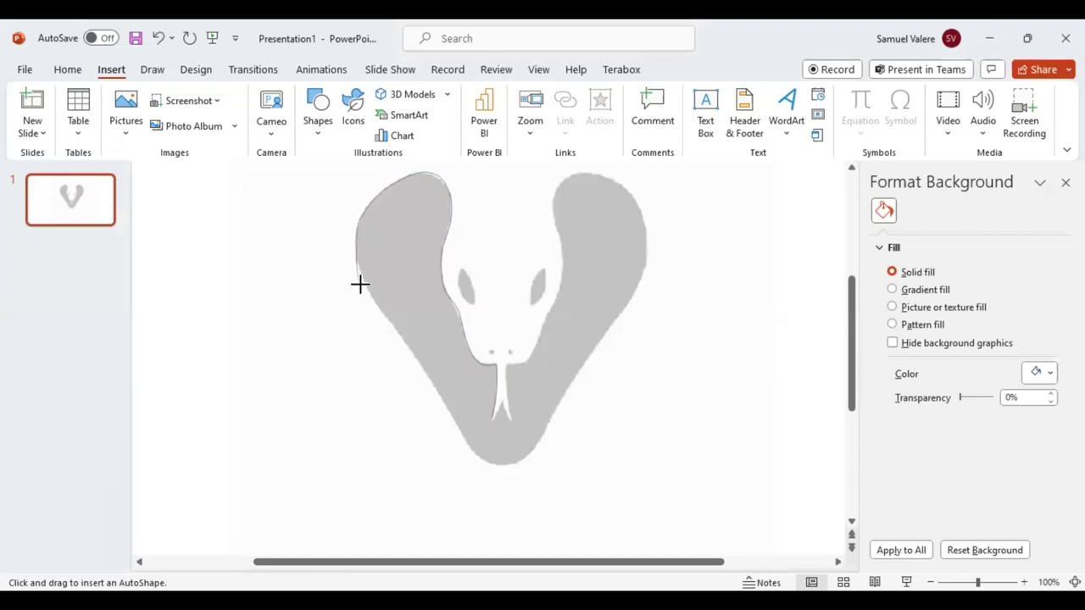
Trace the freeform down the snake head's left edge, past the chin and along the lower-left edge
{"action": "left_click_drag", "start_coordinate": [355, 251], "coordinate": [377, 301]}
{"action": "left_click_drag", "start_coordinate": [376, 305], "coordinate": [424, 356]}
{"action": "left_click_drag", "start_coordinate": [406, 340], "coordinate": [461, 432]}
{"action": "mouse_move", "coordinate": [461, 433]}
{"action": "left_mouse_down"}
{"action": "mouse_move", "coordinate": [482, 458]}
{"action": "mouse_move", "coordinate": [522, 460]}
{"action": "mouse_move", "coordinate": [647, 258]}
{"action": "left_mouse_up"}
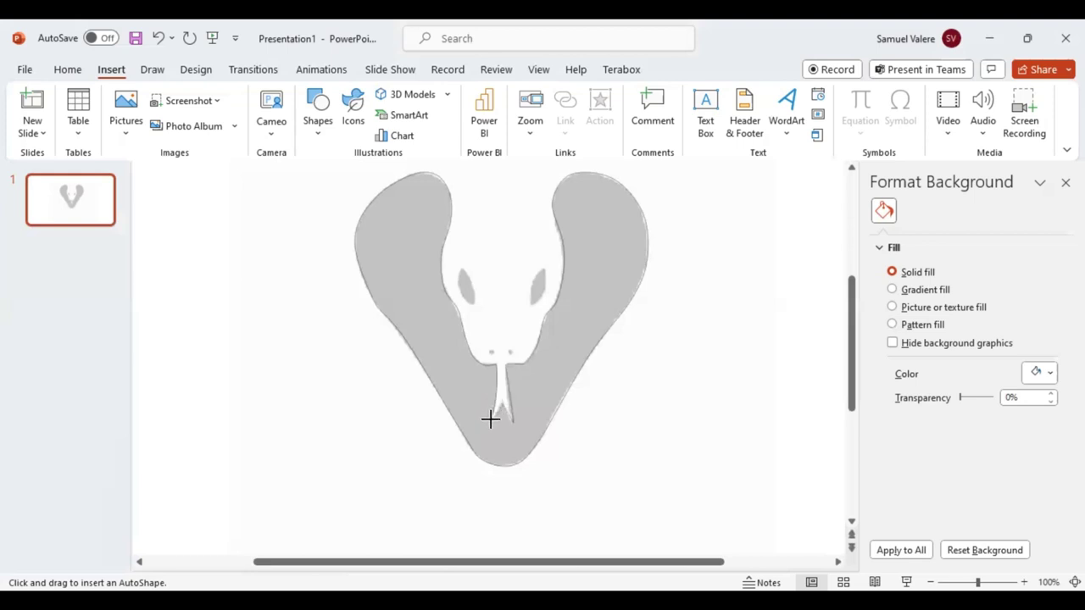
Close the freeform at its starting point into a filled blue V shape and deselect it
{"action": "left_click", "coordinate": [490, 418]}
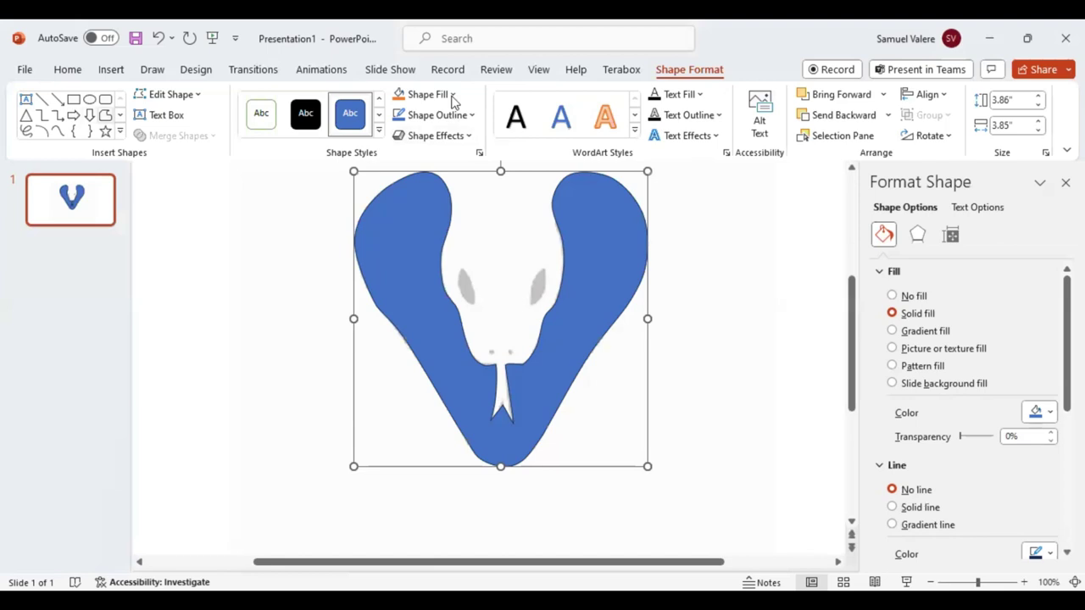
{"action": "left_click", "coordinate": [106, 117]}
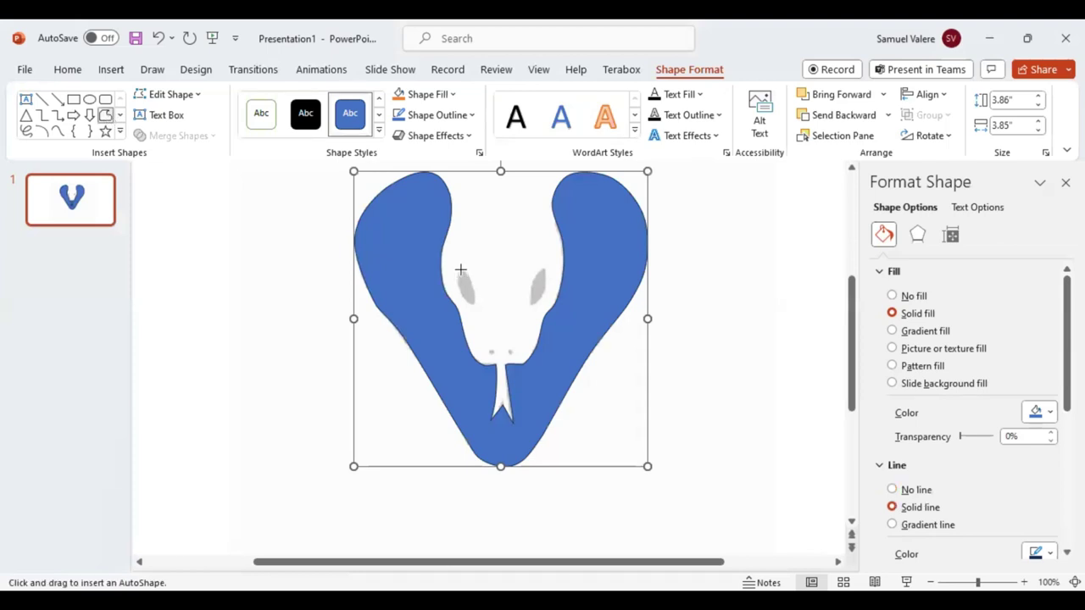
{"action": "left_click", "coordinate": [457, 289]}
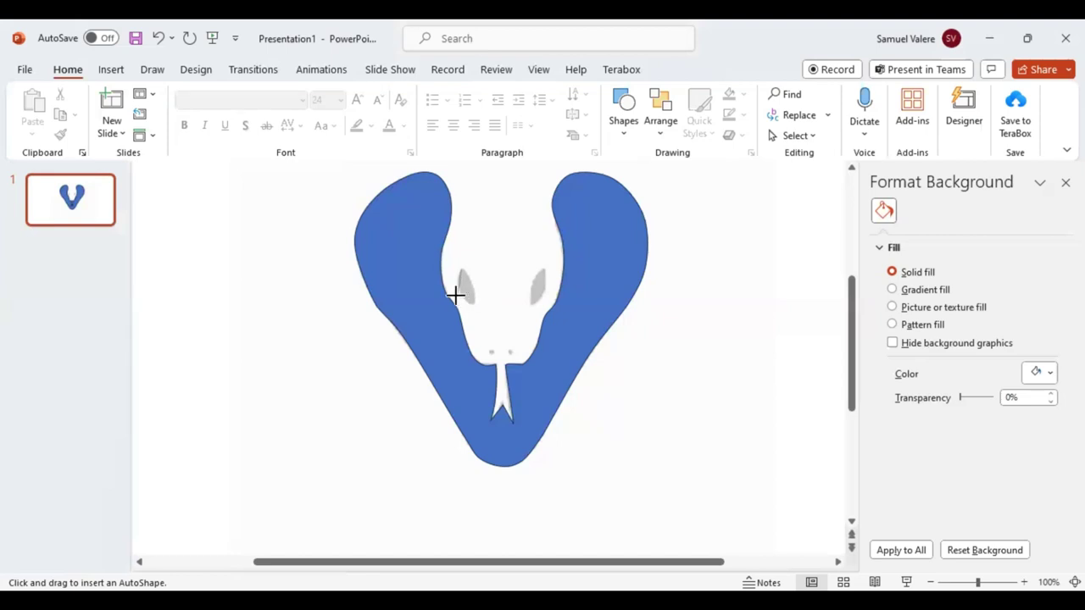
Cancel the pending drawing and choose Freeform: Shape again for the left eye
{"action": "key", "text": "Escape"}
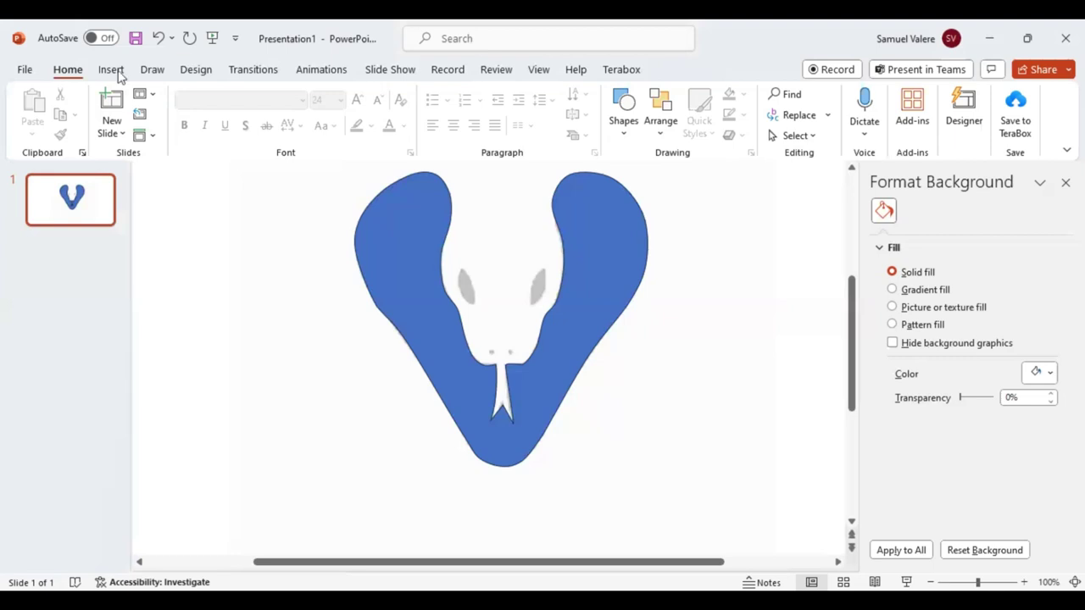
{"action": "left_click", "coordinate": [111, 69]}
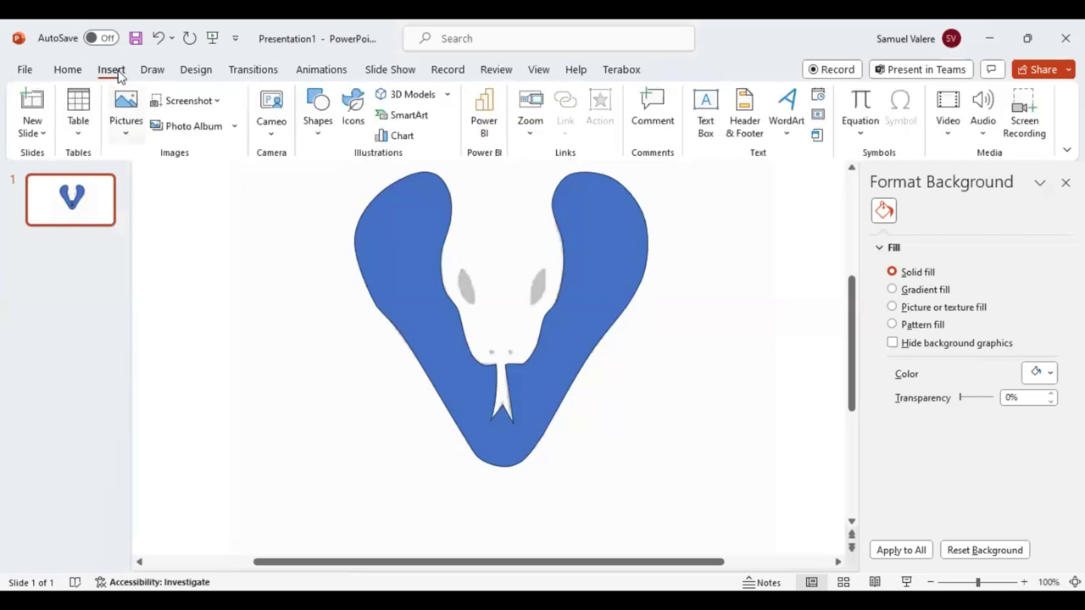
{"action": "left_click", "coordinate": [329, 145]}
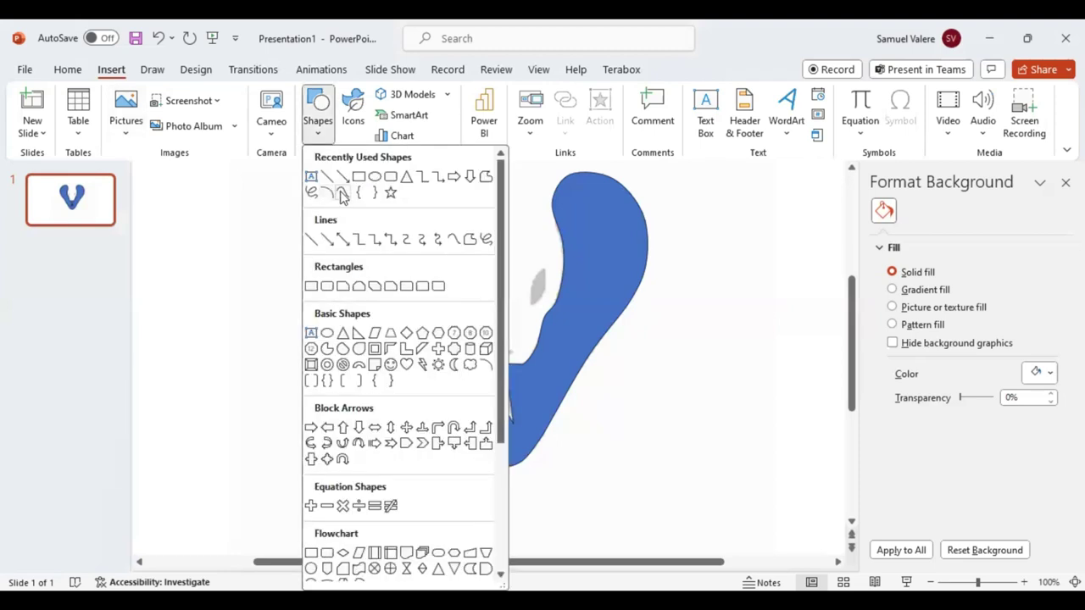
{"action": "left_click", "coordinate": [341, 190]}
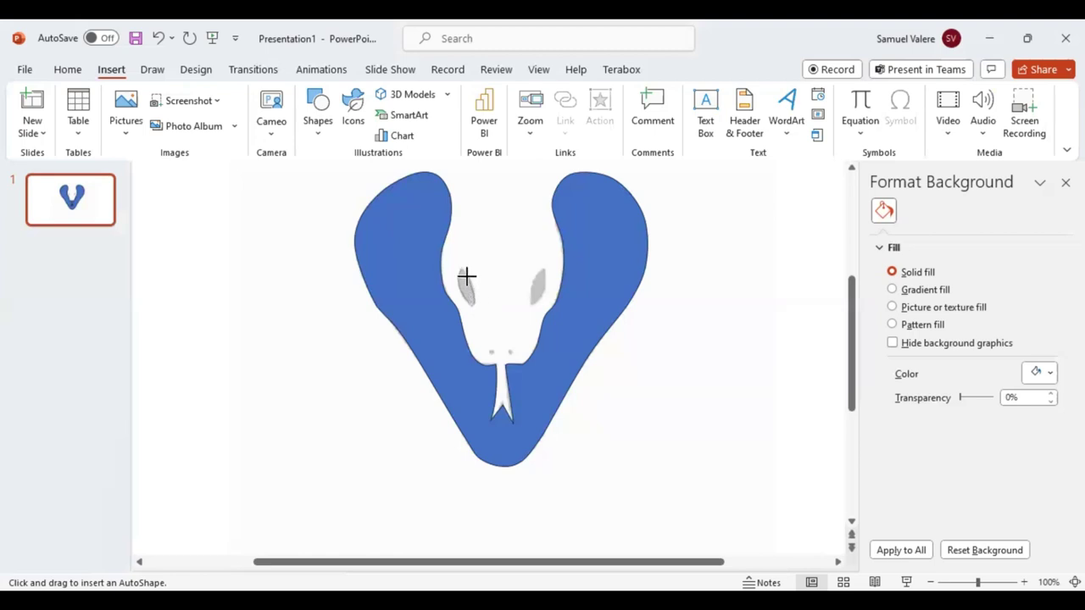
Draw a freeform over the snake's left eye and begin outlining the right eye
{"action": "left_click", "coordinate": [462, 270]}
{"action": "left_click_drag", "start_coordinate": [461, 269], "coordinate": [461, 269]}
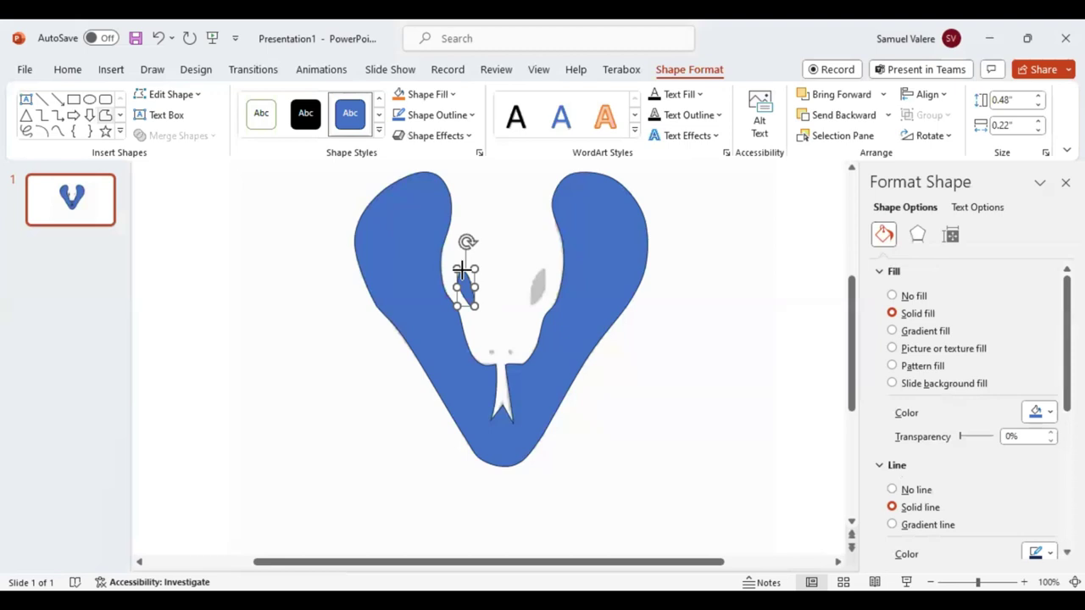
{"action": "left_click", "coordinate": [57, 132]}
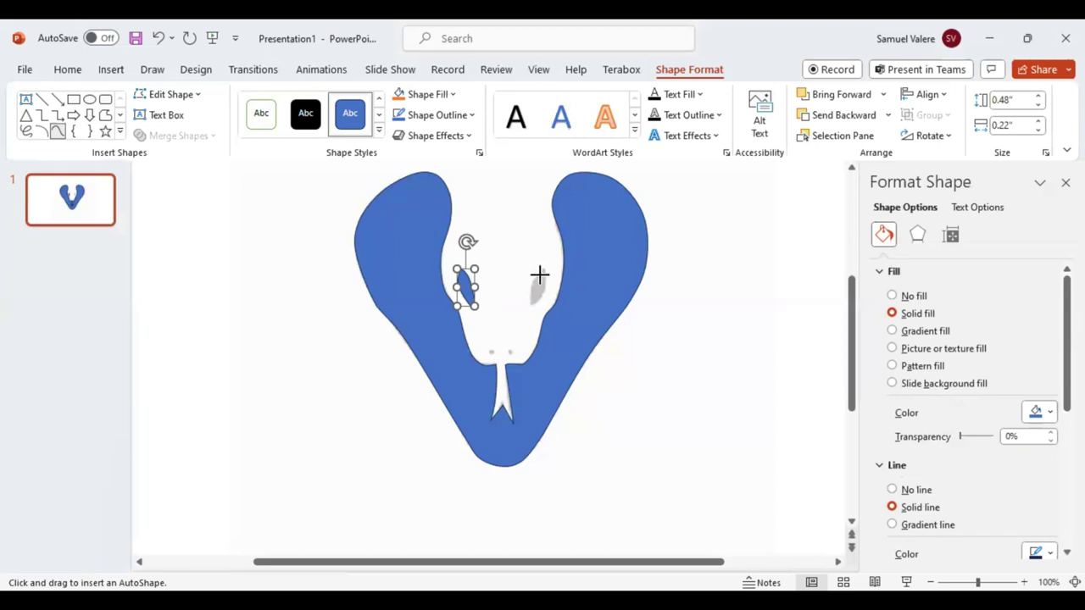
{"action": "left_click", "coordinate": [530, 282]}
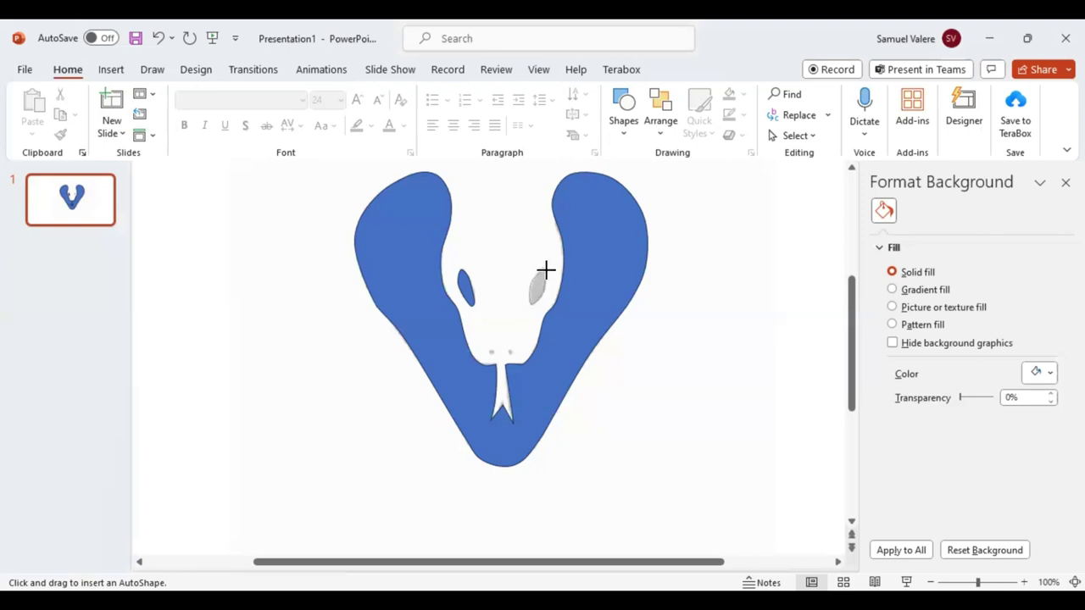
Close the right eye outline into a filled blue freeform
{"action": "left_click", "coordinate": [546, 269]}
{"action": "left_click", "coordinate": [546, 270]}
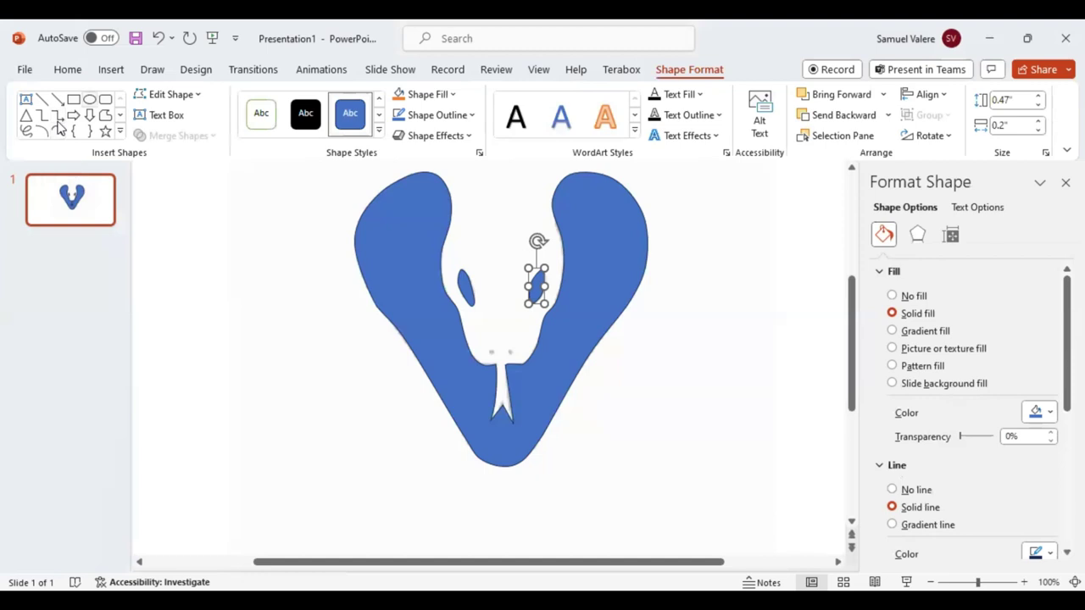
Place a small oval below the eyes and enlarge it two steps taller and wider
{"action": "left_click", "coordinate": [89, 99]}
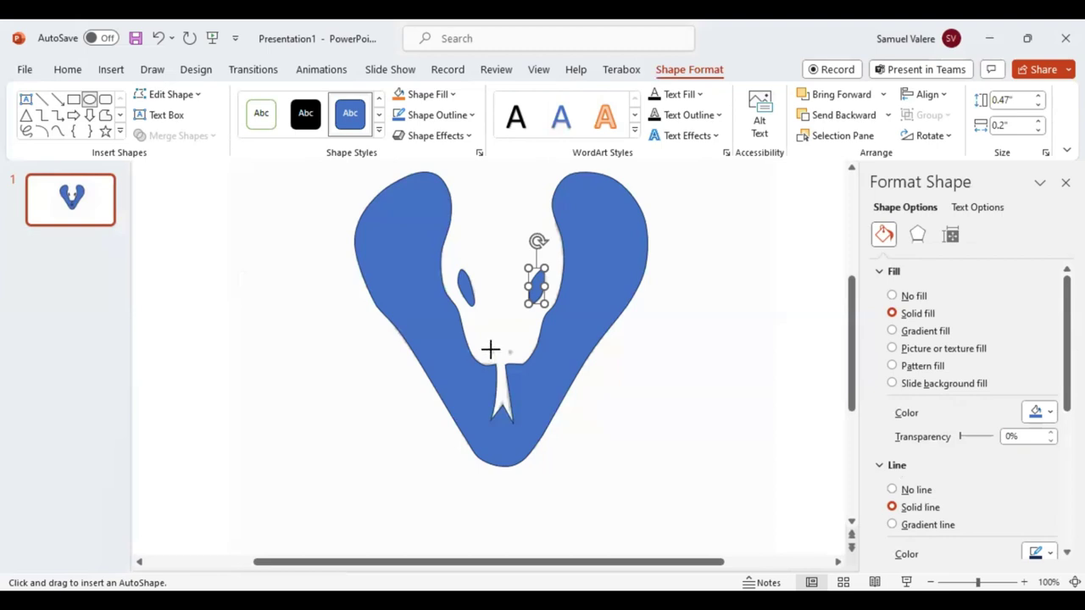
{"action": "left_click", "coordinate": [490, 349]}
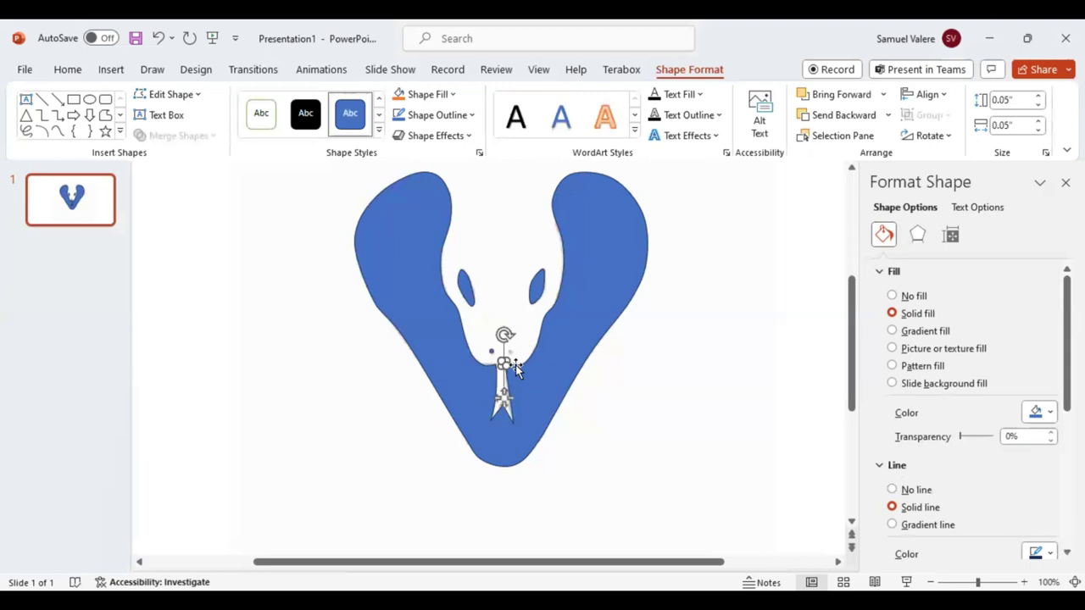
{"action": "key", "text": "shift+Up"}
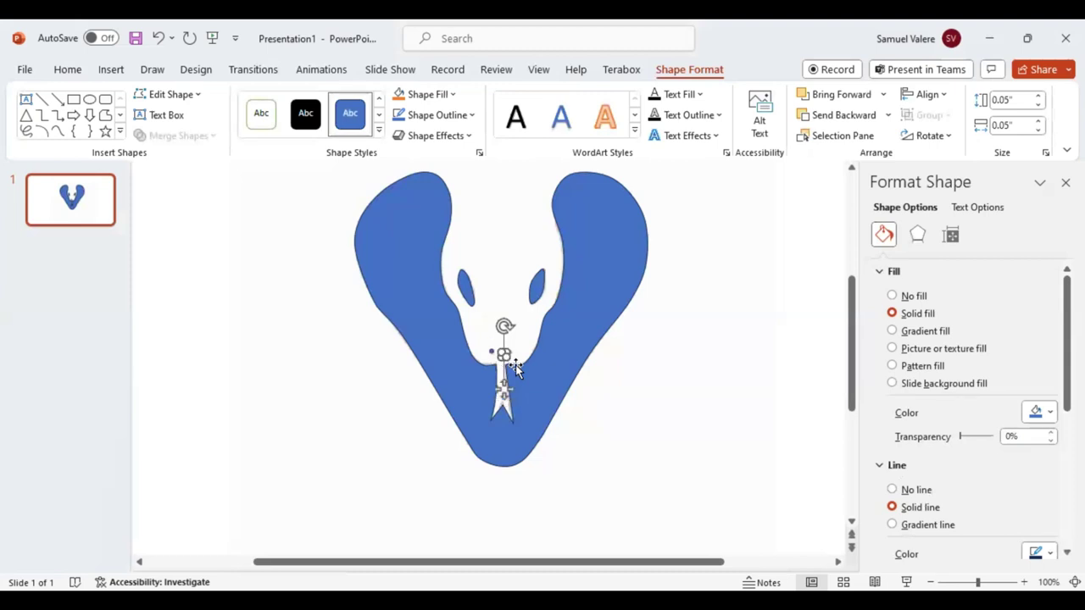
{"action": "key", "text": "shift+Up"}
{"action": "key", "text": "shift+Up"}
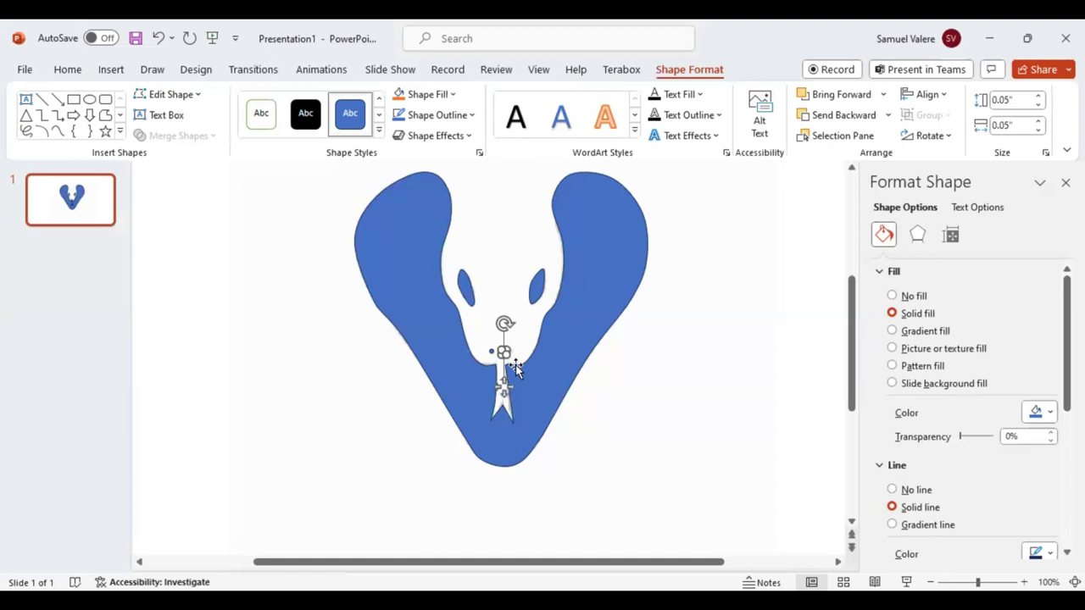
{"action": "key", "text": "shift+Right"}
{"action": "key", "text": "shift+Right"}
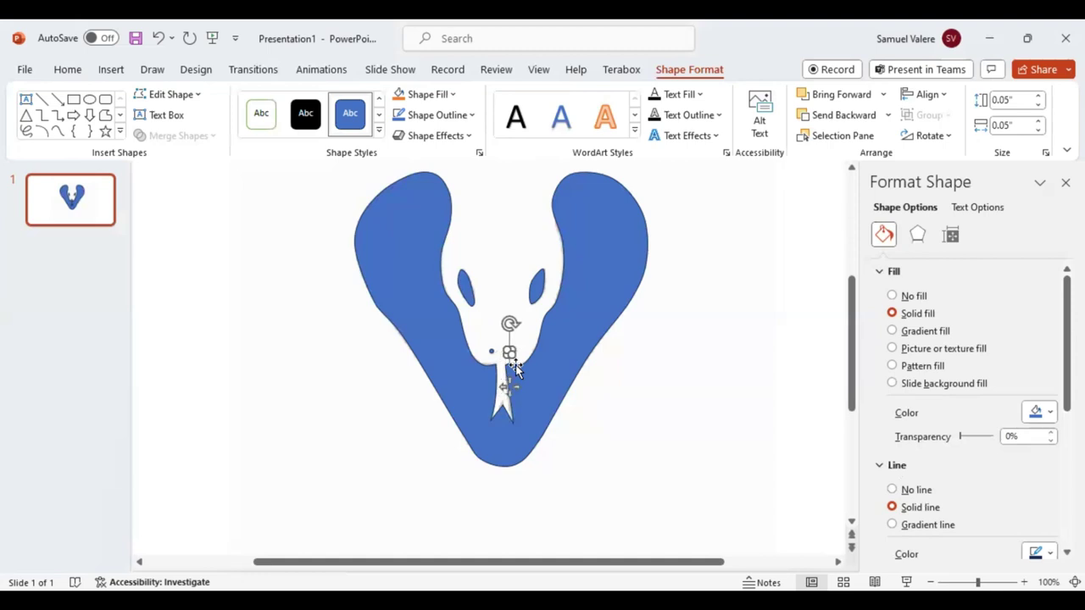
{"action": "key", "text": "shift+Right"}
{"action": "key", "text": "shift+Right"}
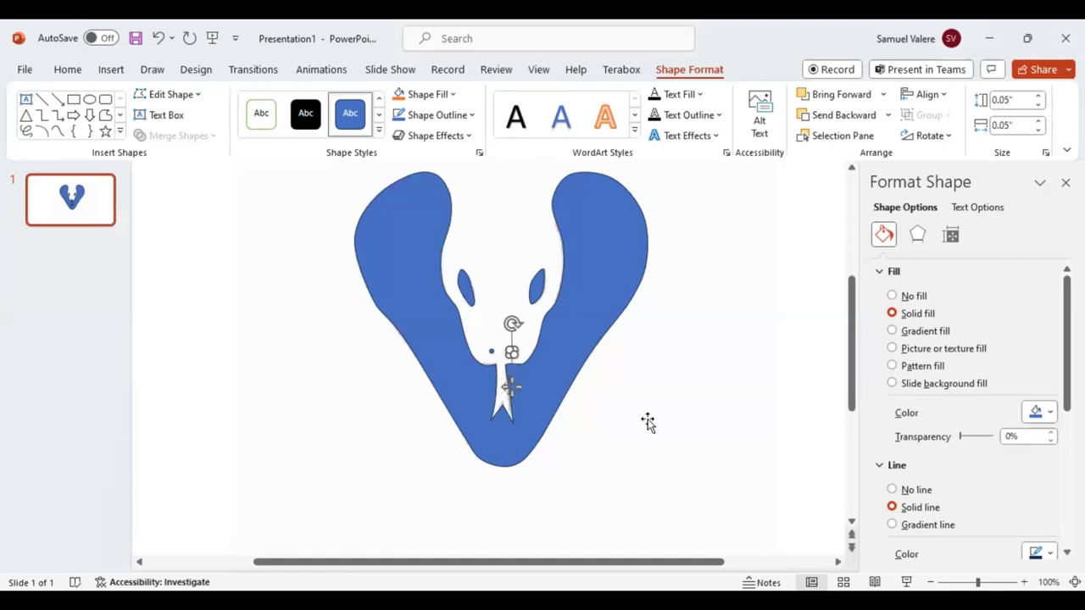
Select the slide-wide picture and the tongue shape, then clear the selection
{"action": "left_click", "coordinate": [619, 408]}
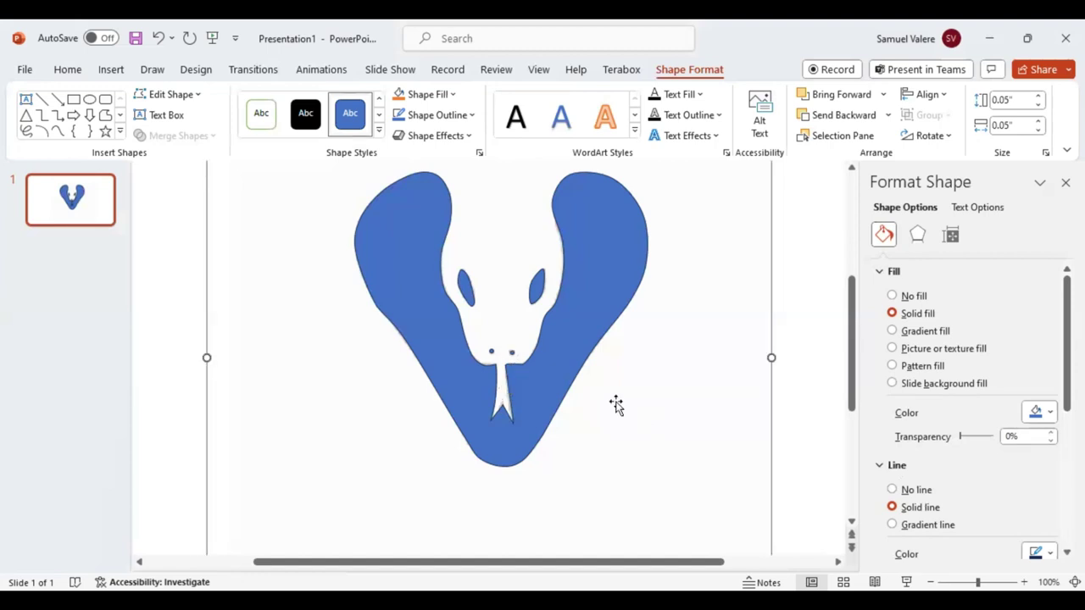
{"action": "left_click", "coordinate": [513, 354]}
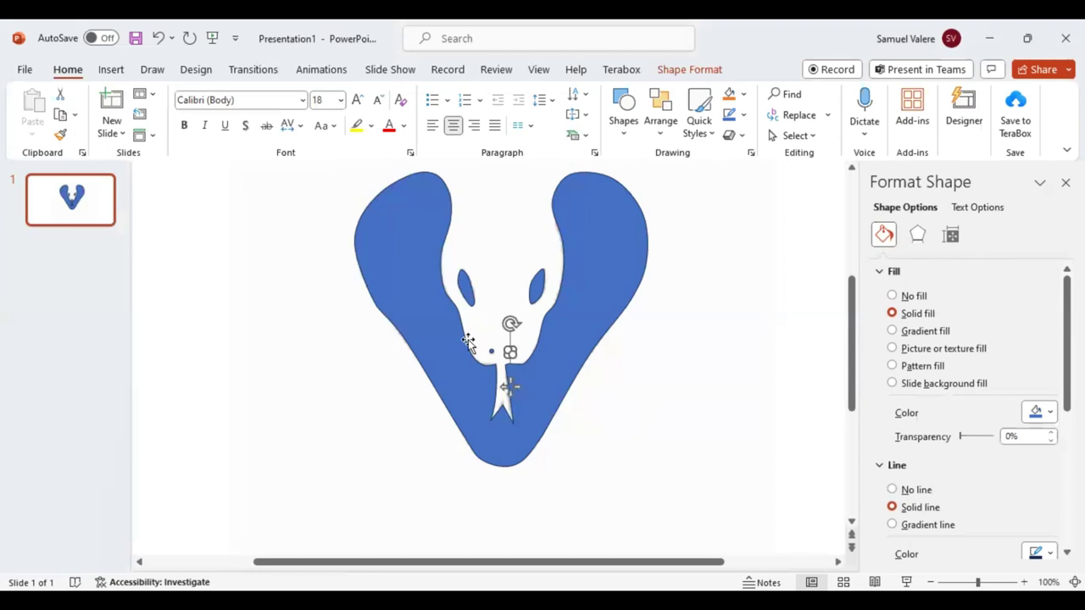
{"action": "left_click", "coordinate": [613, 441]}
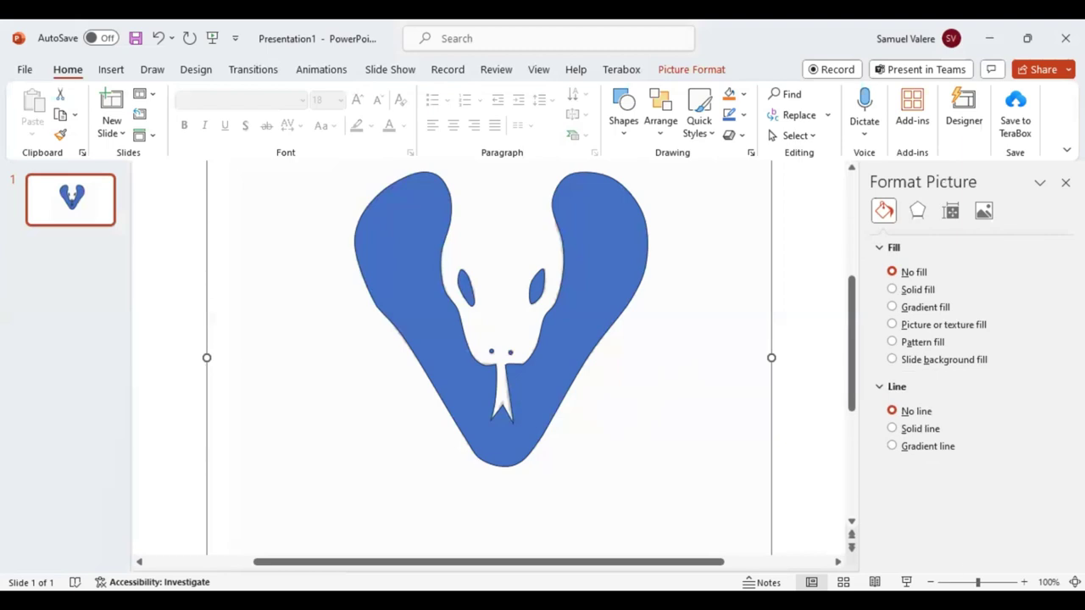
{"action": "key", "text": "Escape"}
Zoom to 75%, set the snake shapes to No Outline, and reselect the large V shape
{"action": "left_click", "coordinate": [967, 582]}
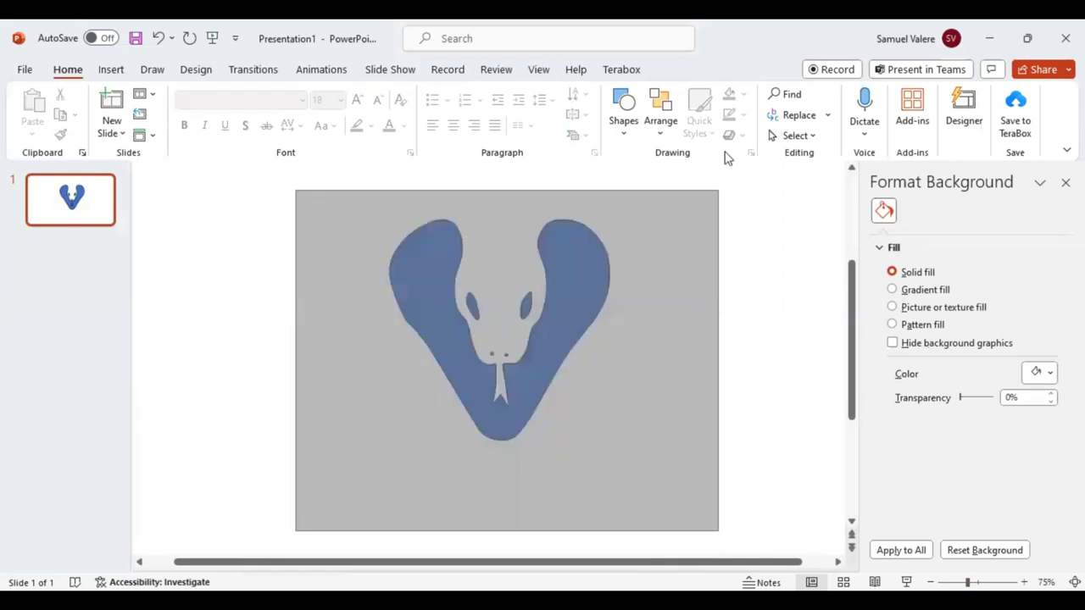
{"action": "left_click", "coordinate": [689, 71]}
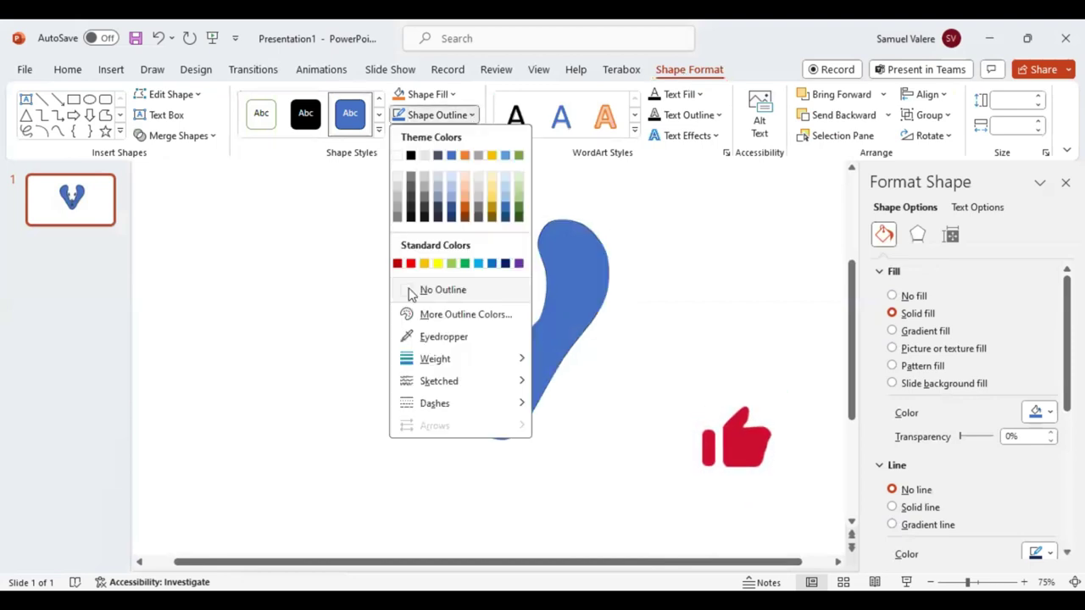
{"action": "key", "text": "Escape"}
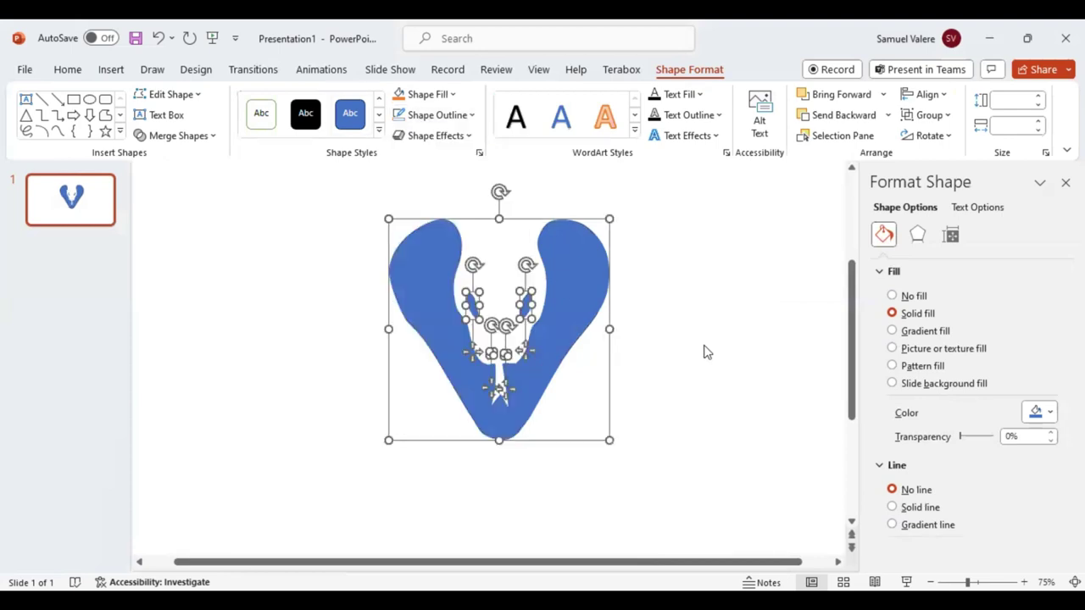
{"action": "key", "text": "Escape"}
{"action": "left_click", "coordinate": [573, 279]}
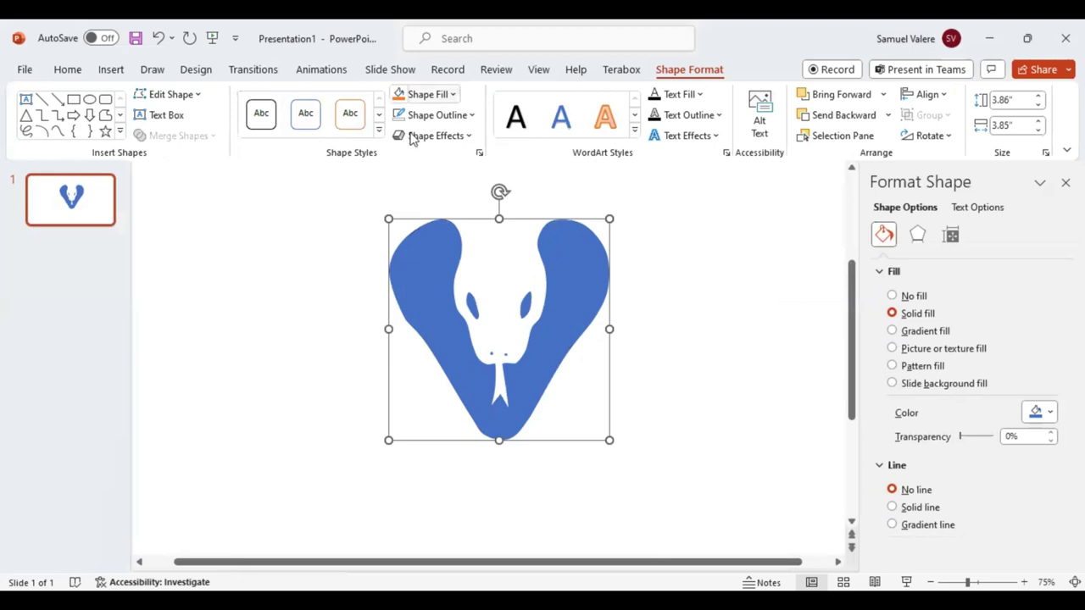
Fill the V snake-head shape with black, then select the nostril and white tongue shapes
{"action": "left_click", "coordinate": [501, 355]}
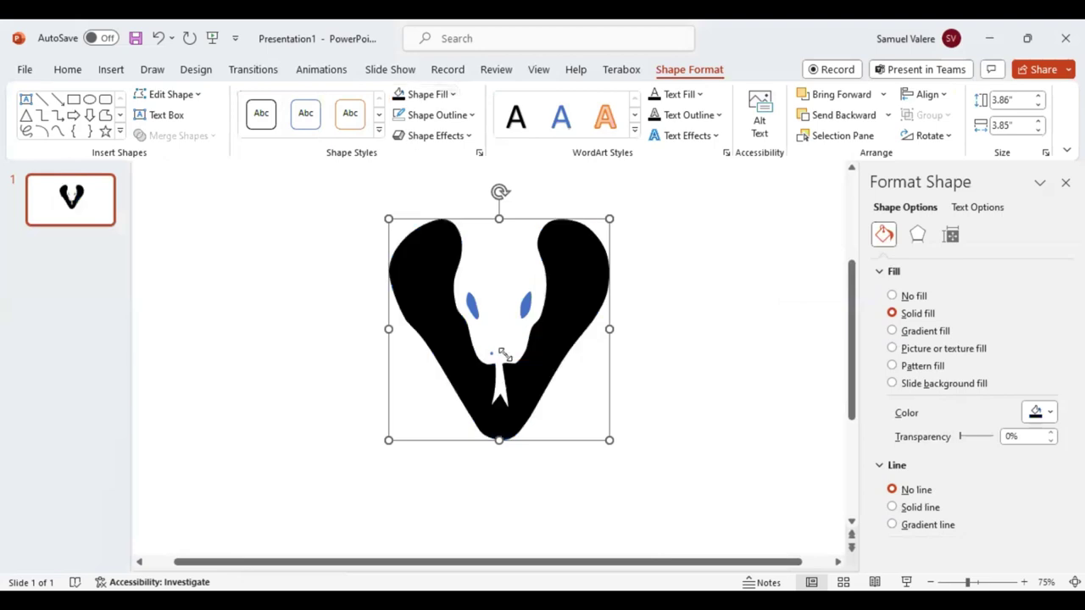
{"action": "left_click", "coordinate": [504, 355]}
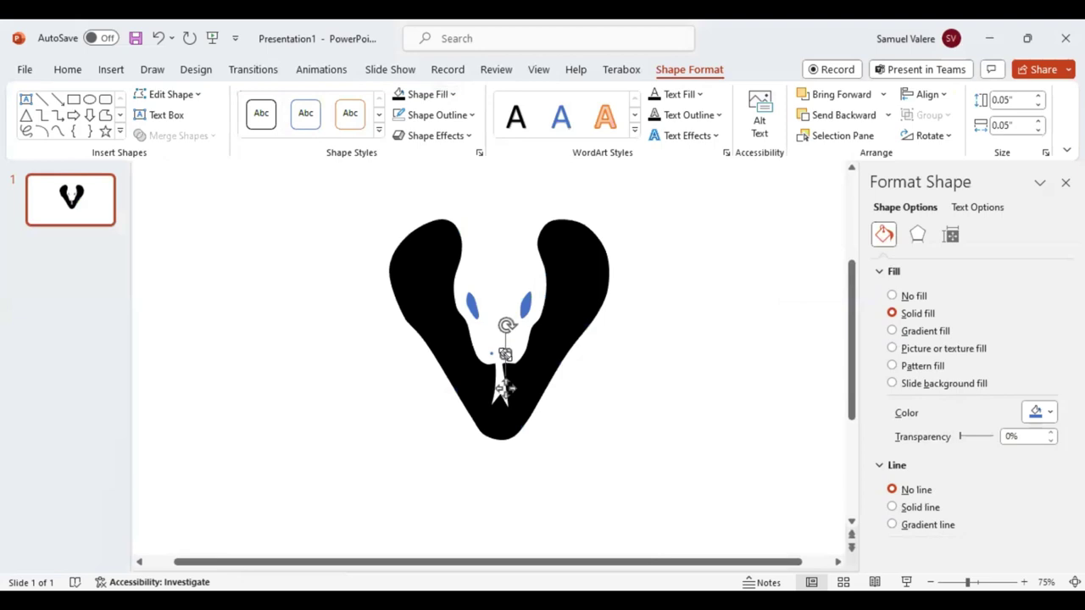
{"action": "left_click", "coordinate": [642, 438]}
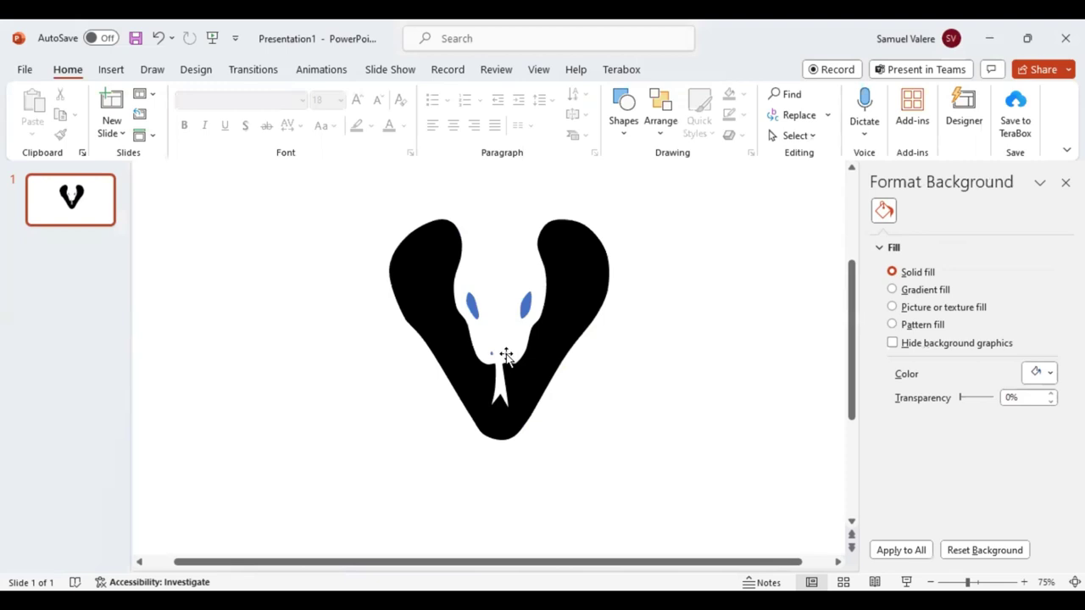
{"action": "left_click", "coordinate": [502, 386]}
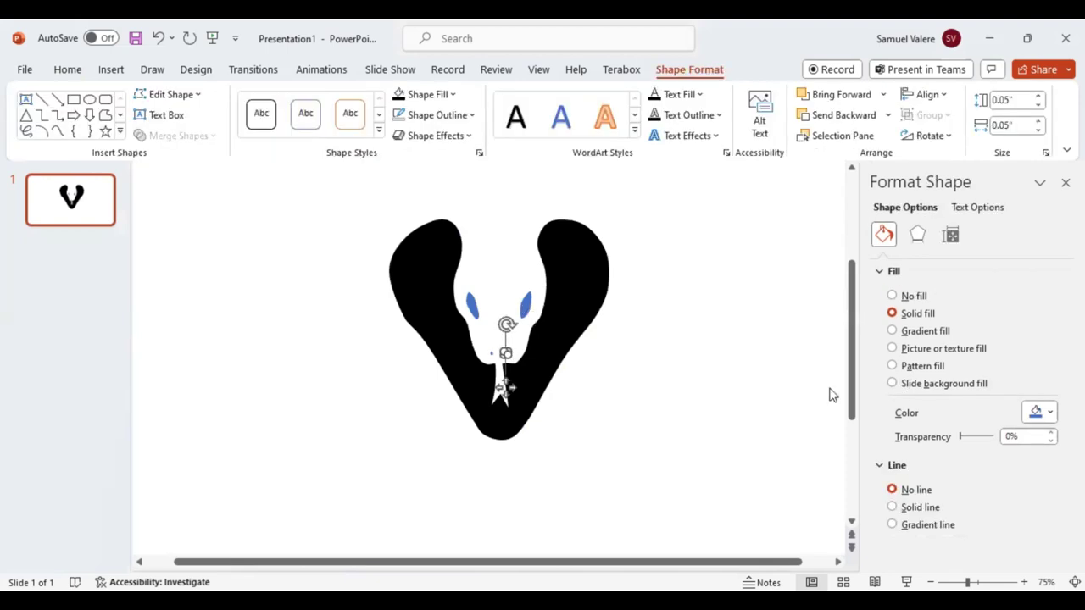
{"action": "left_click", "coordinate": [505, 355]}
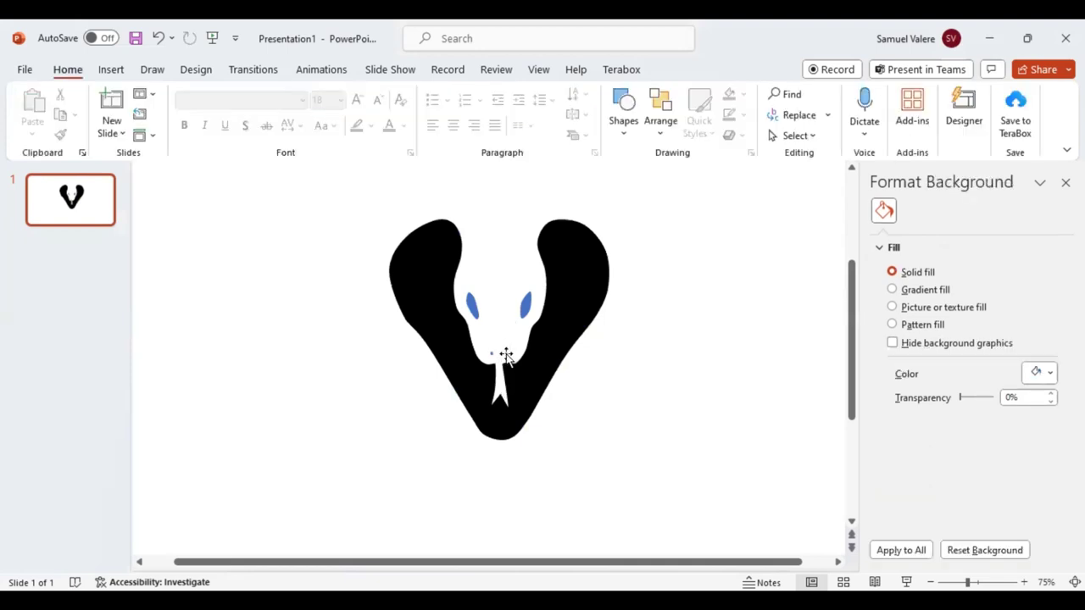
{"action": "left_click", "coordinate": [505, 354]}
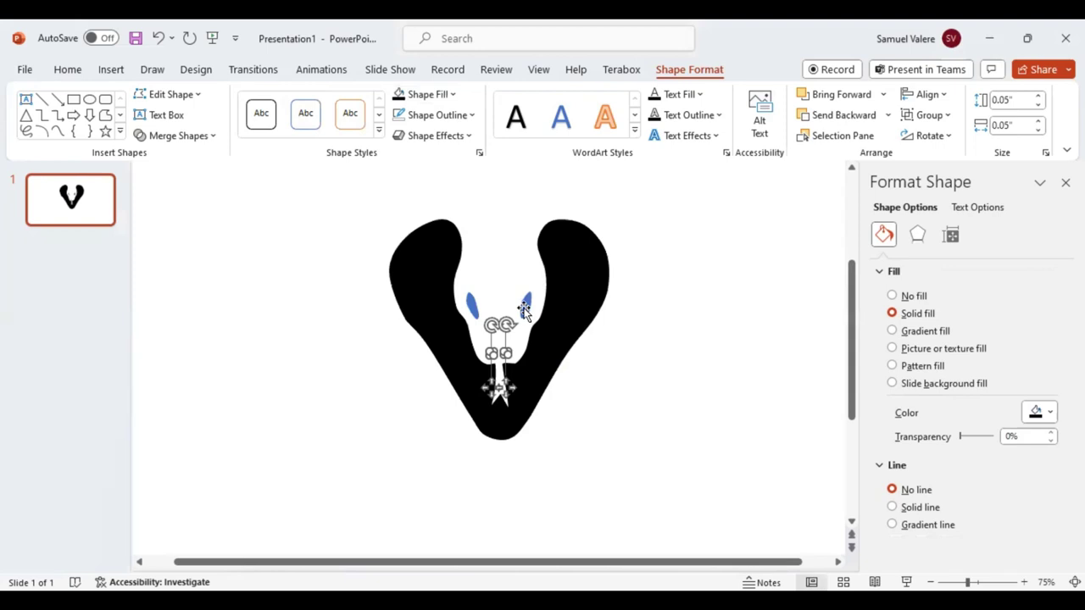
Select both the right and left eye shapes together so they can be filled red
{"action": "left_click", "coordinate": [524, 310]}
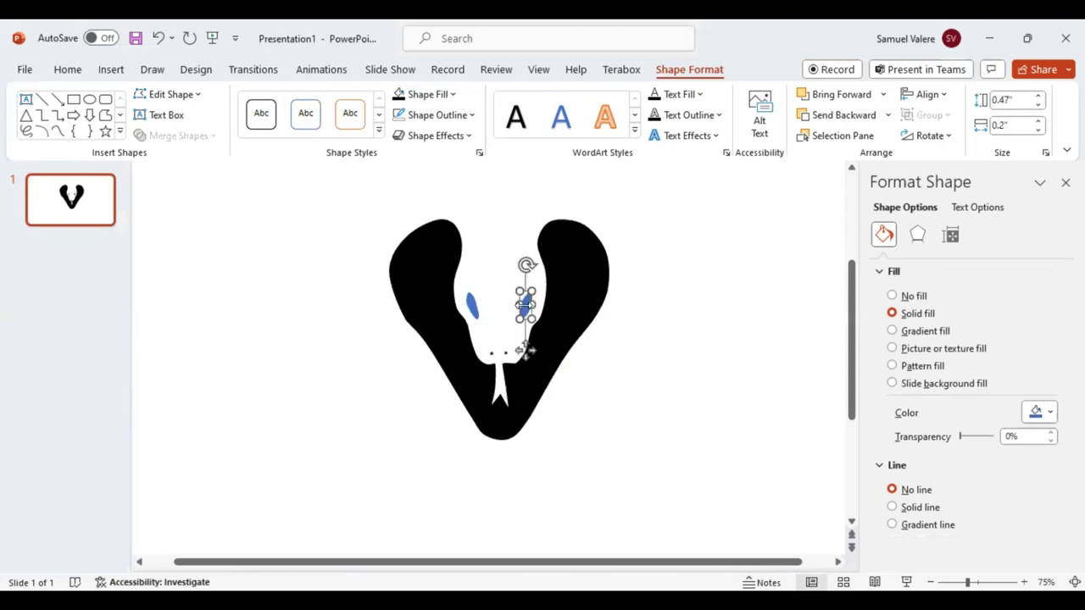
{"action": "left_click", "coordinate": [471, 304], "text": "shift"}
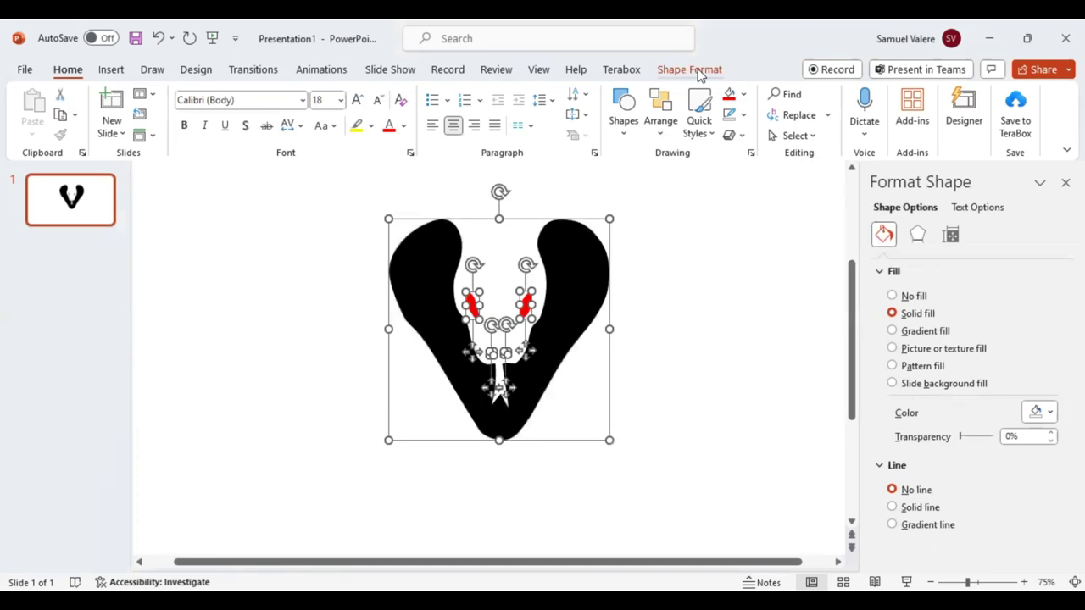
Group the snake logo parts, apply a 3-D bevel preset, and move the logo slightly lower
{"action": "left_click", "coordinate": [691, 70]}
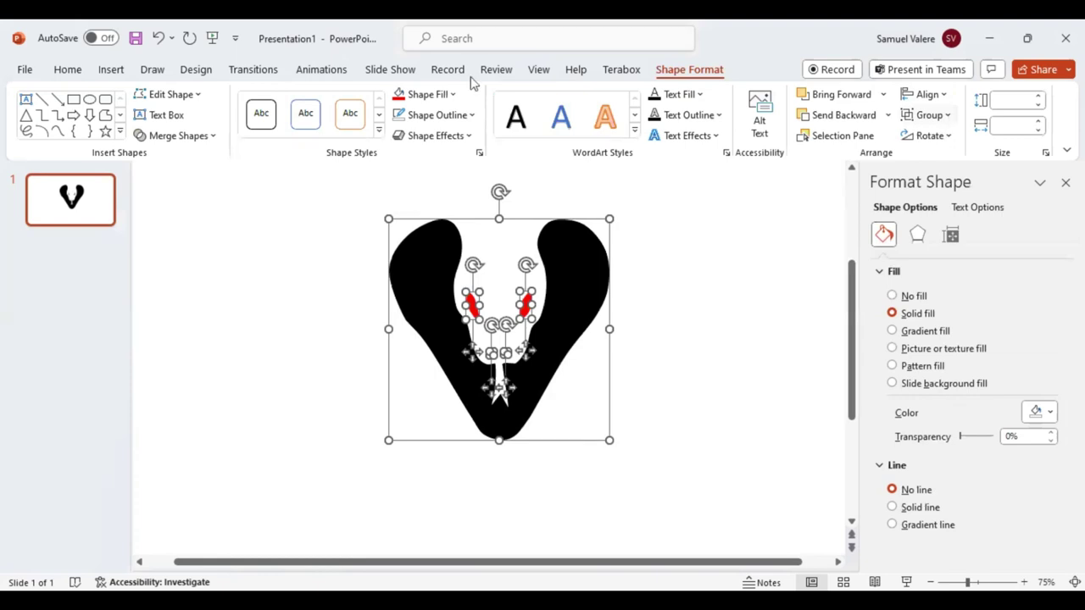
{"action": "key", "text": "ctrl+g"}
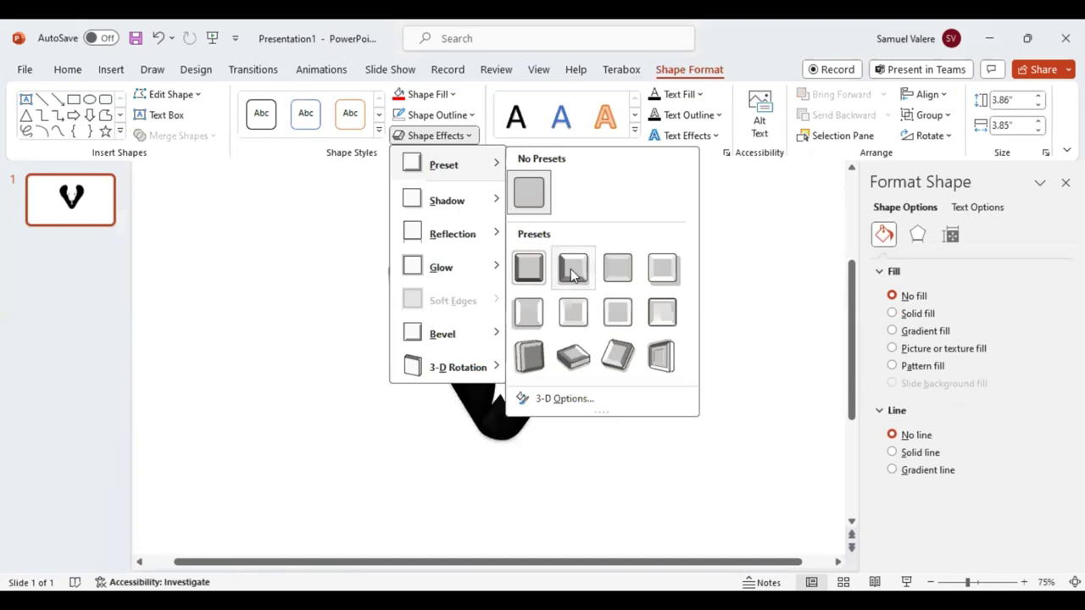
{"action": "left_click", "coordinate": [321, 327]}
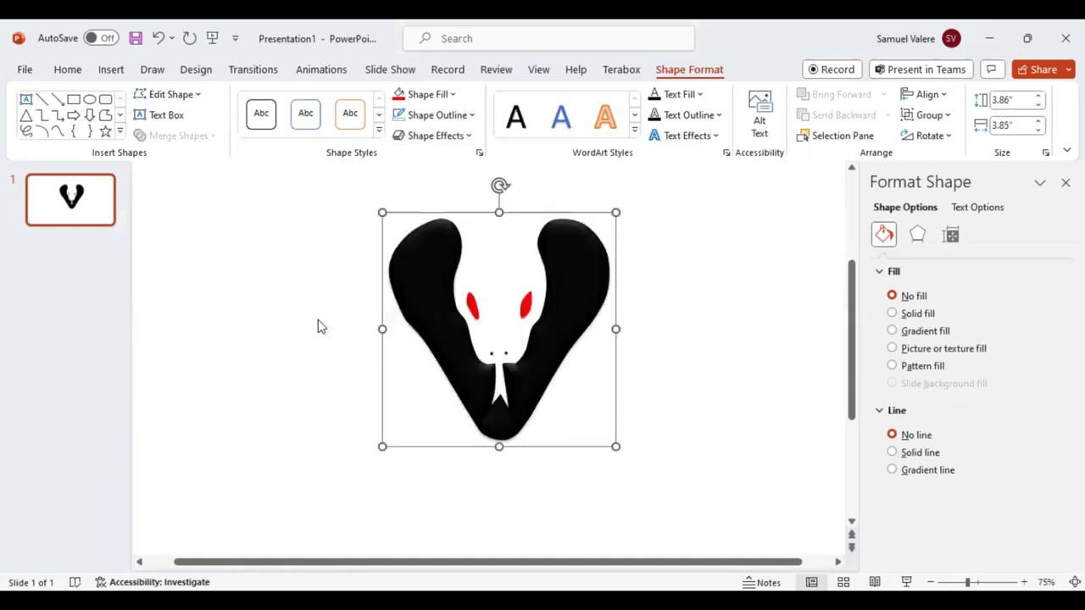
{"action": "left_click_drag", "start_coordinate": [481, 388], "coordinate": [485, 419]}
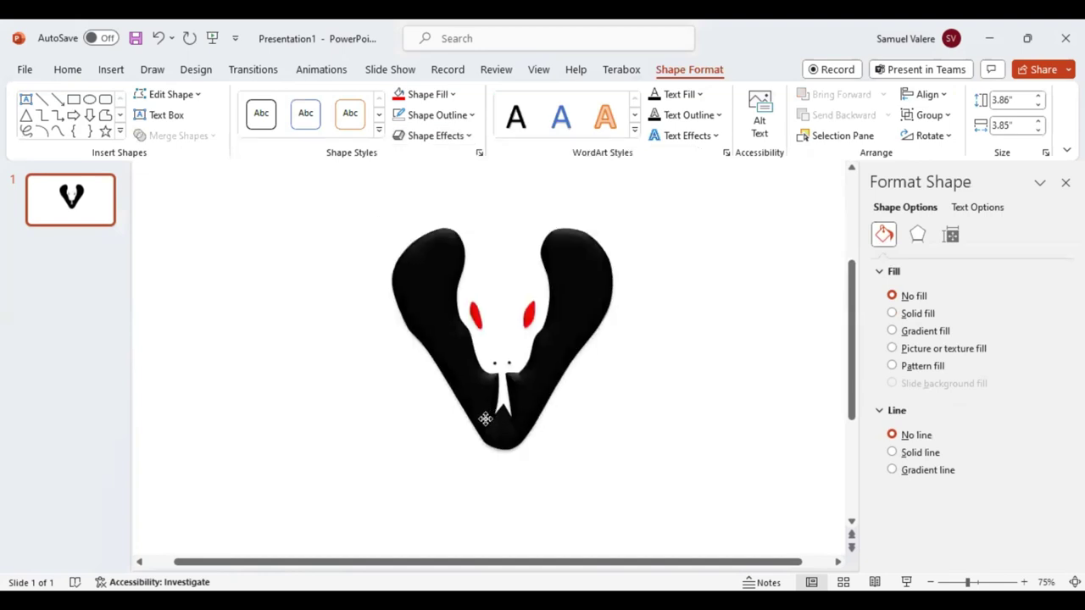